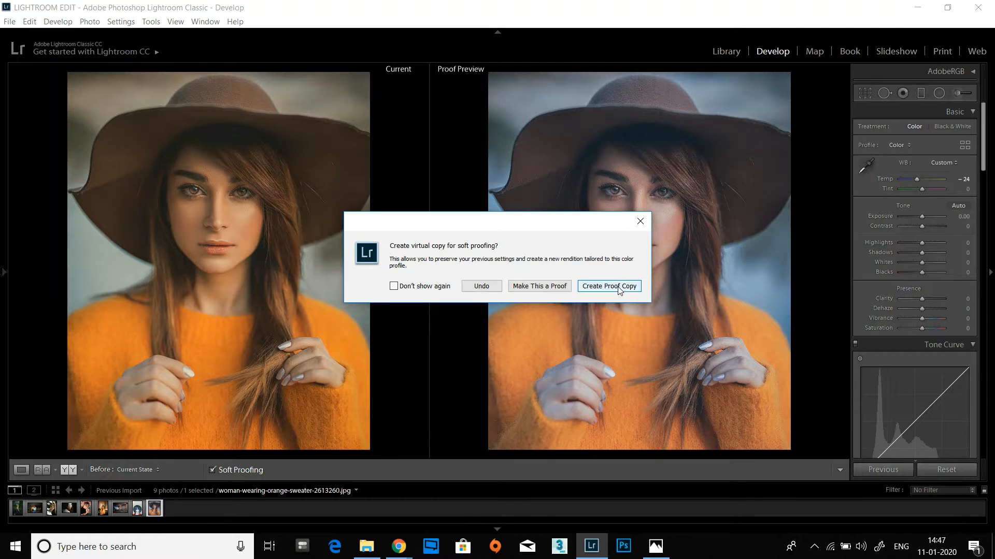
{"action": "left_click", "coordinate": [619, 288]}
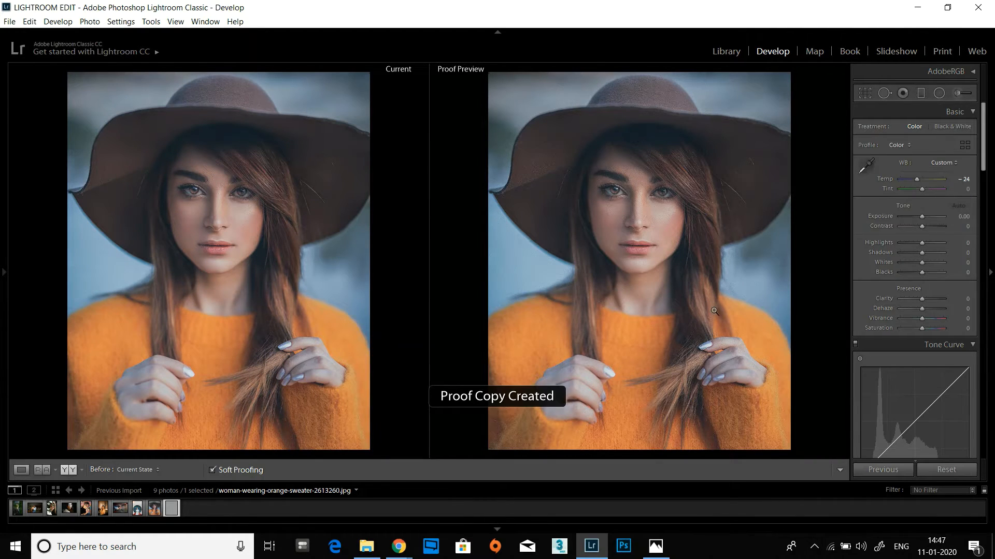
{"action": "left_click", "coordinate": [936, 468]}
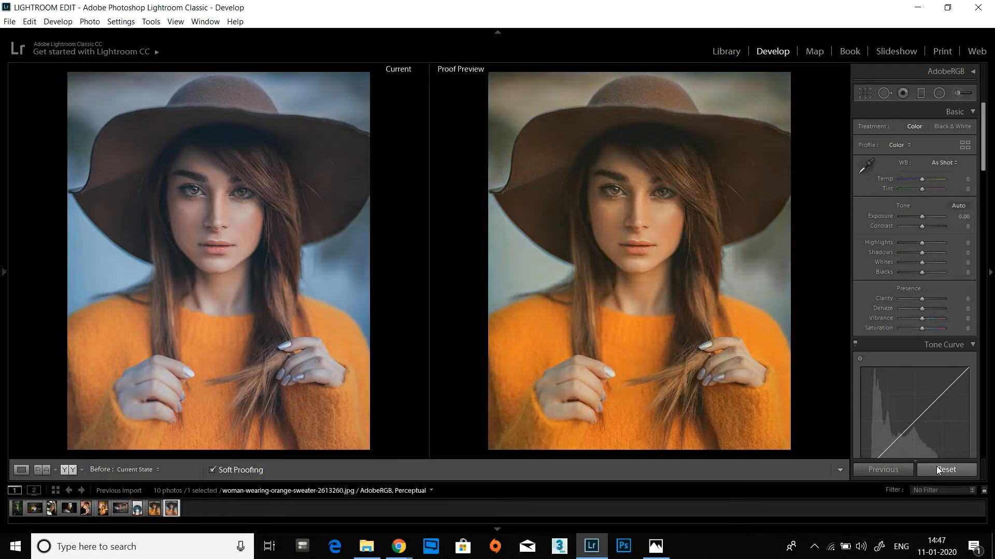
{"action": "key", "text": "ctrl+z"}
{"action": "key", "text": "ctrl+z"}
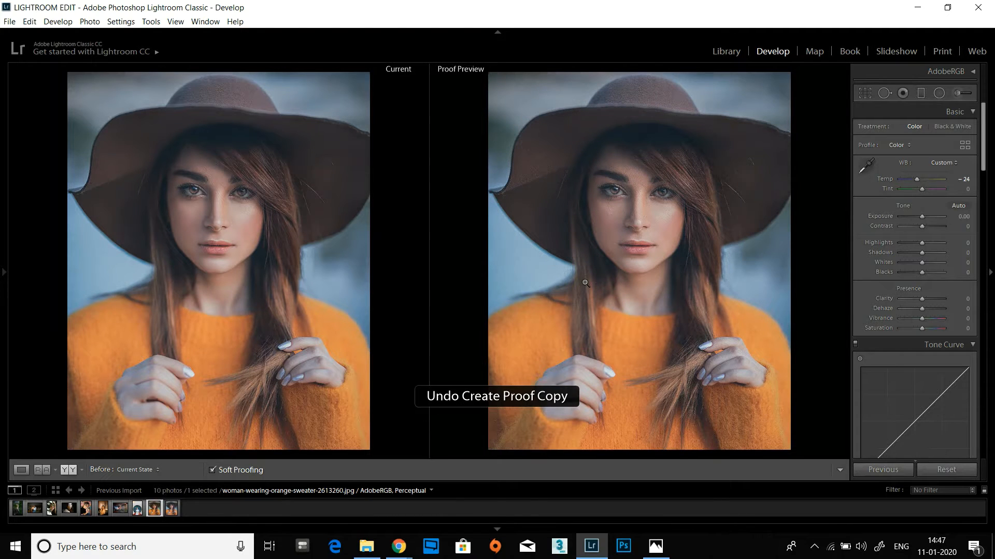
{"action": "key", "text": "ctrl+z"}
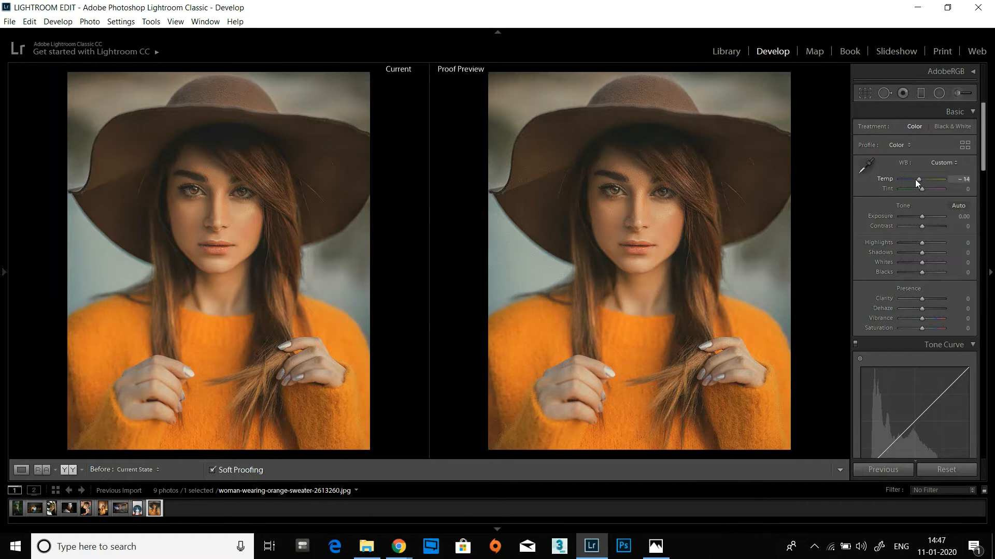
Make the current photo the soft proof without a virtual copy and set its white balance Temp to -26.
{"action": "left_click_drag", "start_coordinate": [914, 180], "coordinate": [912, 180]}
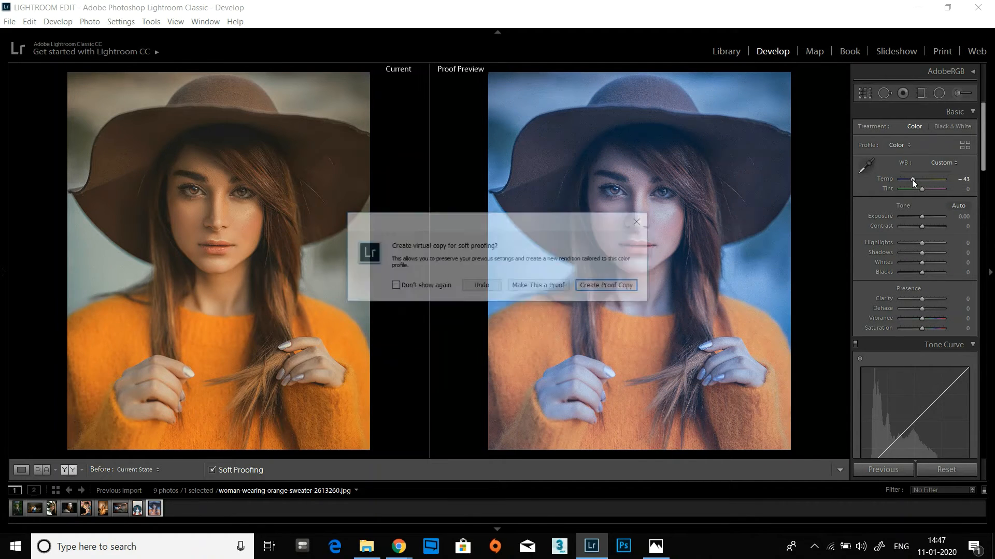
{"action": "left_click", "coordinate": [547, 289]}
{"action": "left_click", "coordinate": [964, 178]}
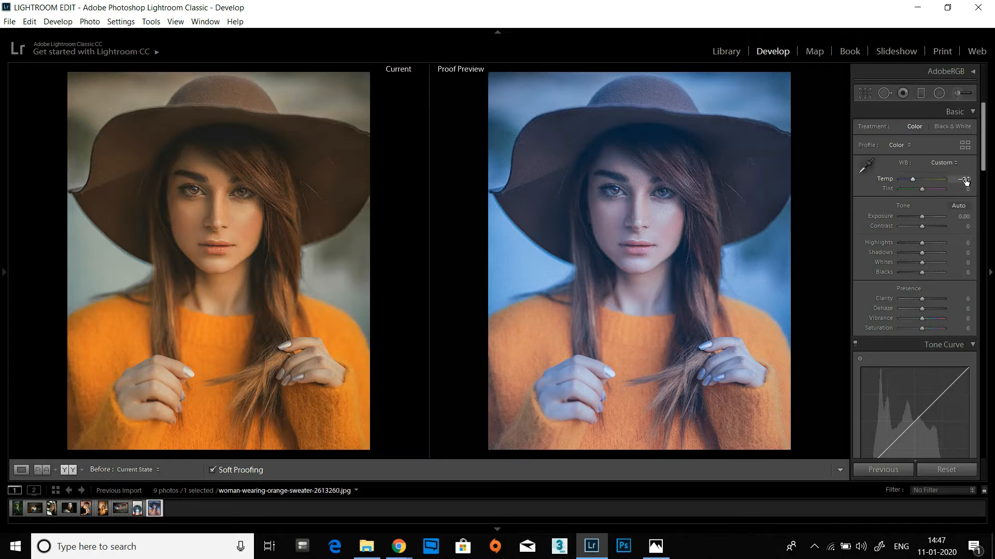
{"action": "type", "text": "-26"}
{"action": "key", "text": "Return"}
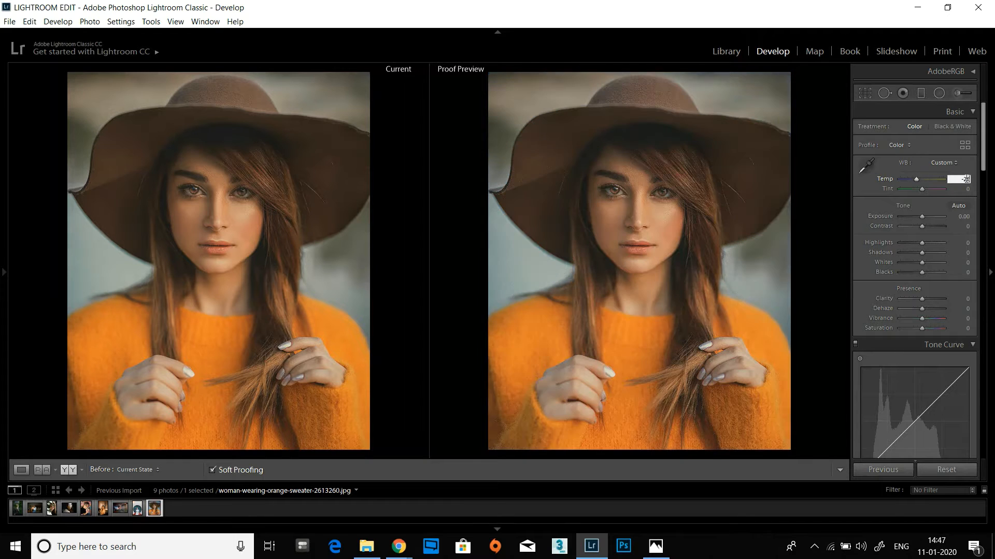
Set the portrait's white balance Tint to -38.
{"action": "left_click", "coordinate": [964, 190]}
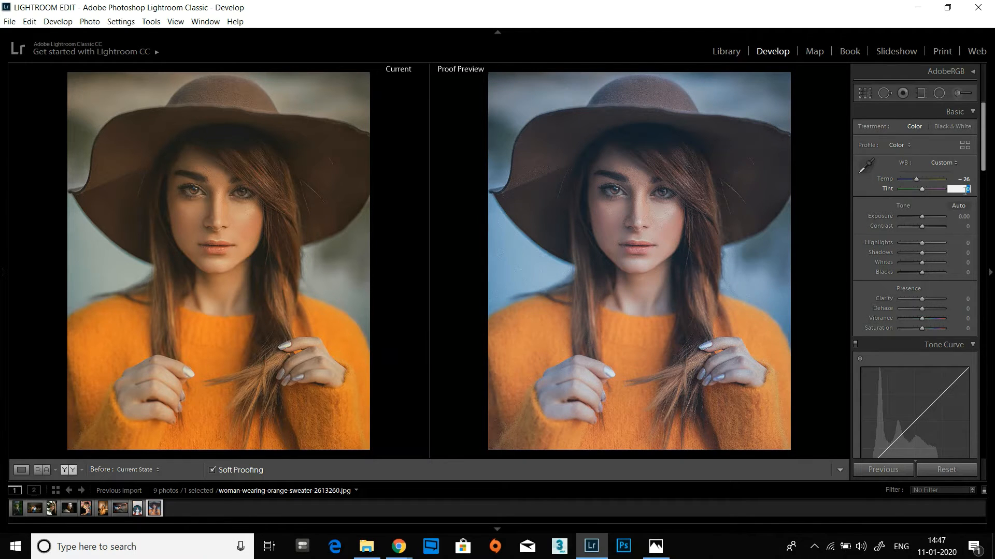
{"action": "key", "text": "BackSpace"}
{"action": "type", "text": "-38"}
{"action": "key", "text": "Return"}
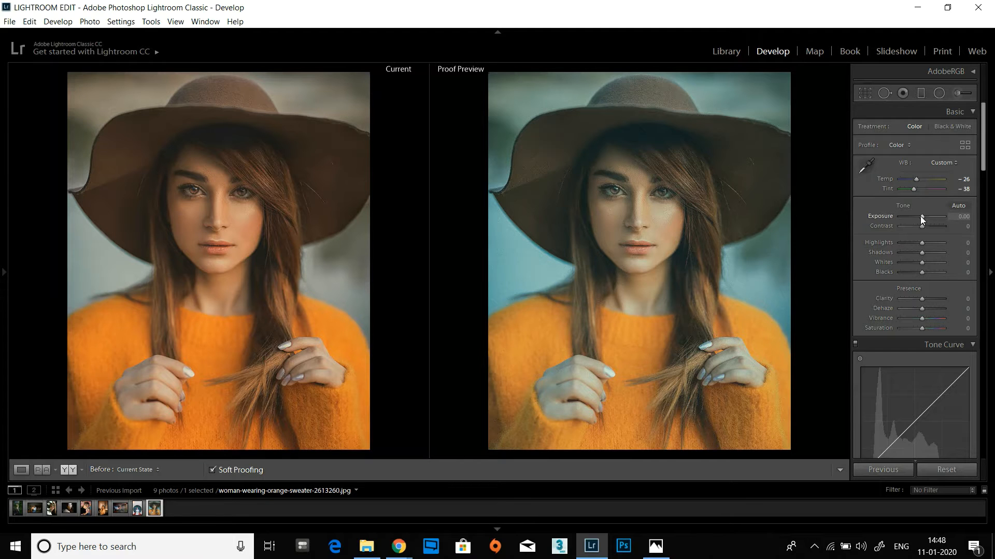
In the Basic adjustments, set Tint to -33, Exposure +0.71, Contrast +19, Shadows -14, Whites -21, Blacks -10 and Saturation +24.
{"action": "left_click_drag", "start_coordinate": [920, 216], "coordinate": [923, 217]}
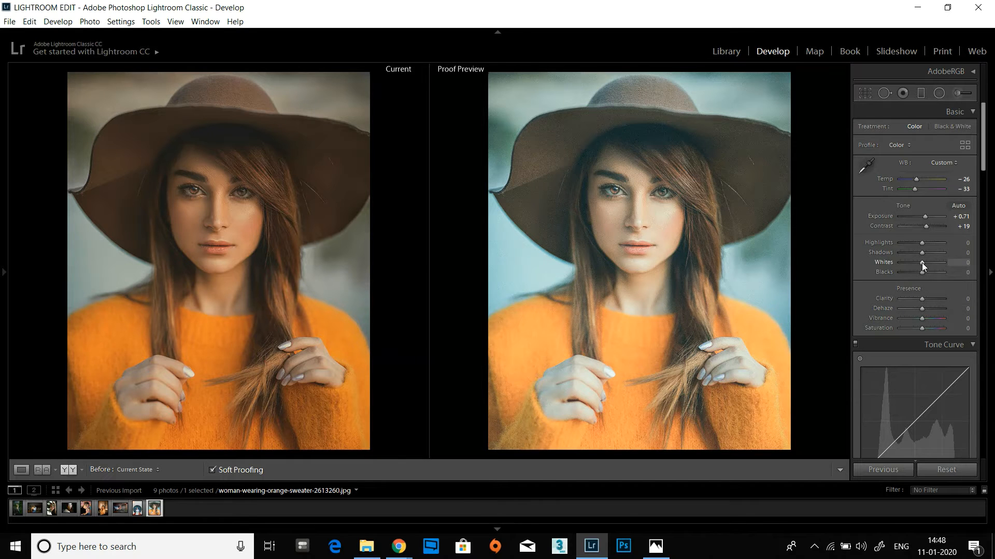
{"action": "mouse_move", "coordinate": [922, 262]}
{"action": "left_mouse_down"}
{"action": "mouse_move", "coordinate": [916, 271]}
{"action": "mouse_move", "coordinate": [919, 252]}
{"action": "mouse_move", "coordinate": [930, 253]}
{"action": "mouse_move", "coordinate": [919, 253]}
{"action": "left_mouse_up"}
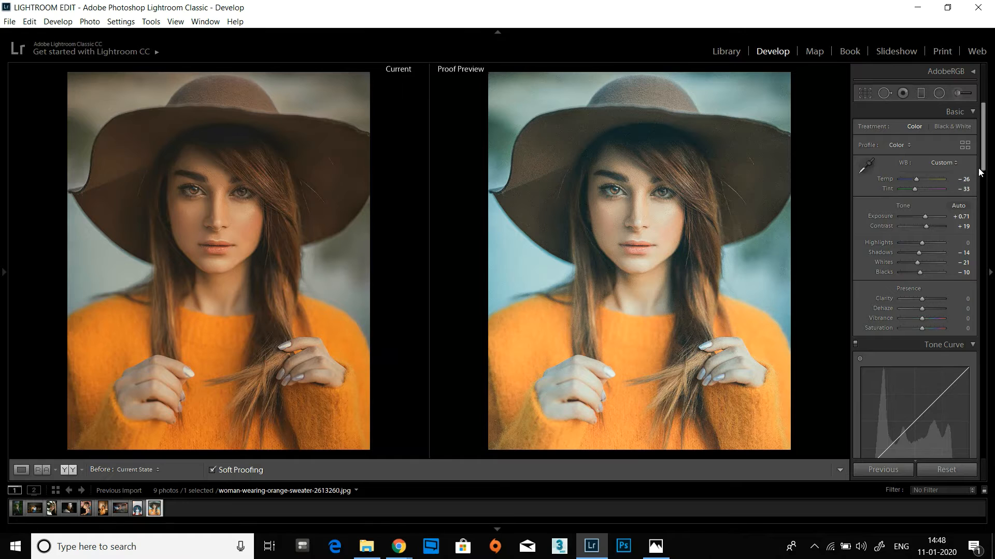
{"action": "left_click_drag", "start_coordinate": [984, 170], "coordinate": [986, 204]}
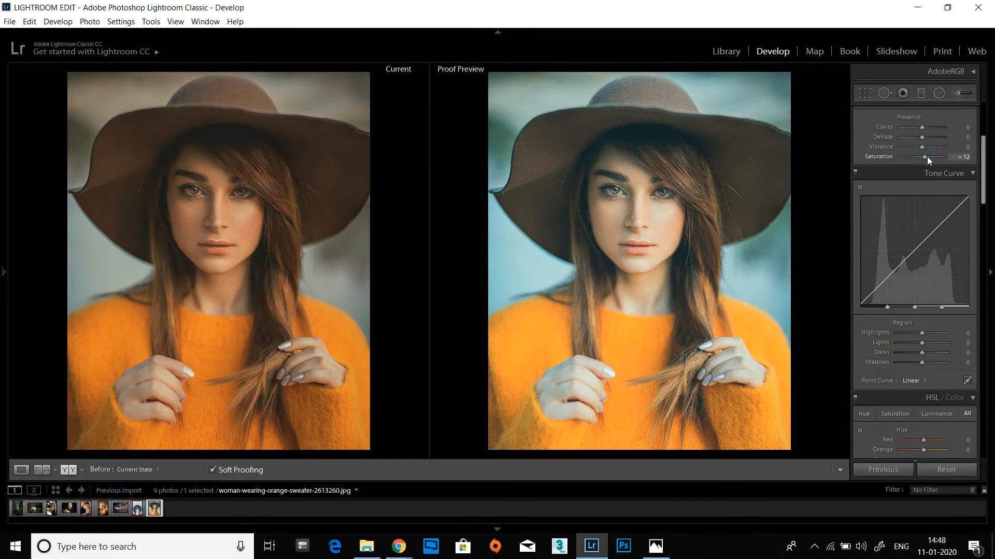
{"action": "left_click_drag", "start_coordinate": [927, 156], "coordinate": [928, 156]}
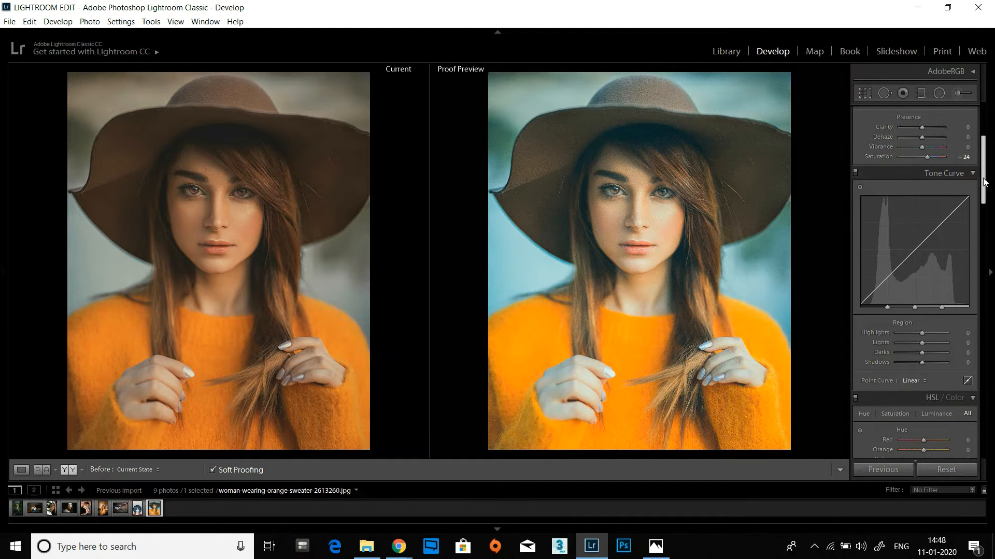
Raise the Darks region of the tone curve to +28.
{"action": "left_click_drag", "start_coordinate": [985, 183], "coordinate": [985, 192]}
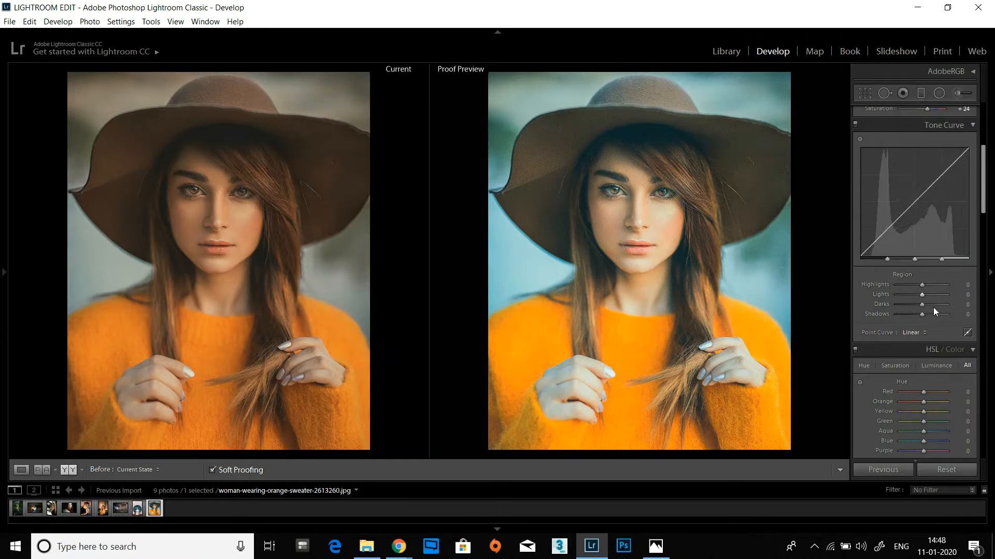
{"action": "mouse_move", "coordinate": [920, 305]}
{"action": "left_mouse_down"}
{"action": "mouse_move", "coordinate": [937, 305]}
{"action": "mouse_move", "coordinate": [929, 306]}
{"action": "left_mouse_up"}
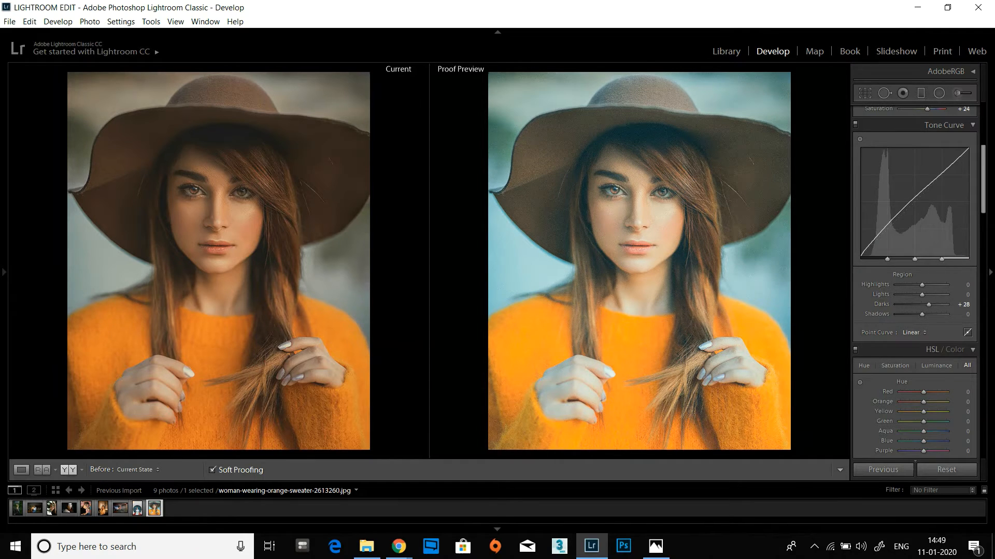
Adjust HSL with Aqua hue +22, Green saturation +36, and luminance of Yellow -13, Green -24 and Aqua -16.
{"action": "scroll", "coordinate": [858, 322], "scroll_direction": "down", "scroll_amount": 3}
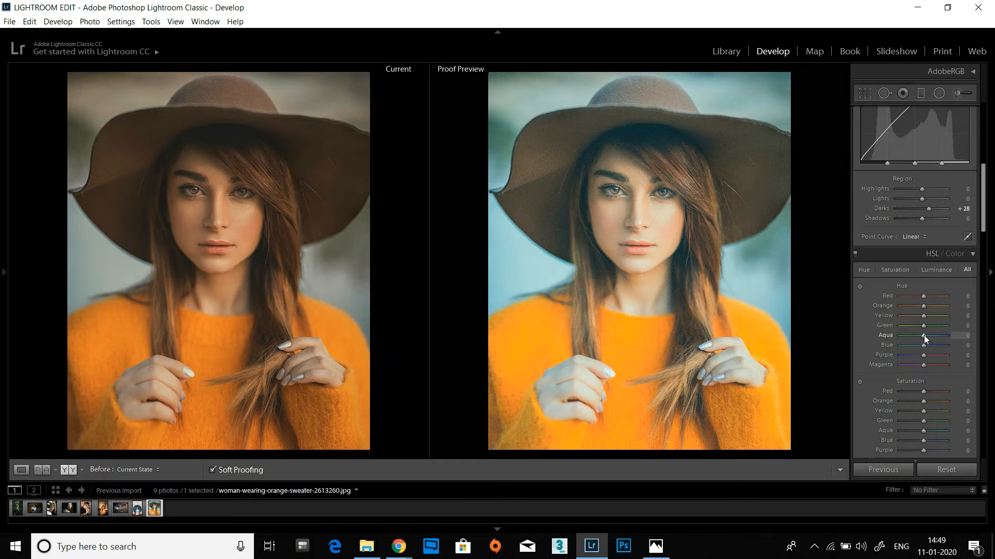
{"action": "left_click_drag", "start_coordinate": [924, 336], "coordinate": [931, 336]}
{"action": "left_click_drag", "start_coordinate": [937, 420], "coordinate": [933, 421]}
{"action": "scroll", "coordinate": [872, 386], "scroll_direction": "down", "scroll_amount": 2}
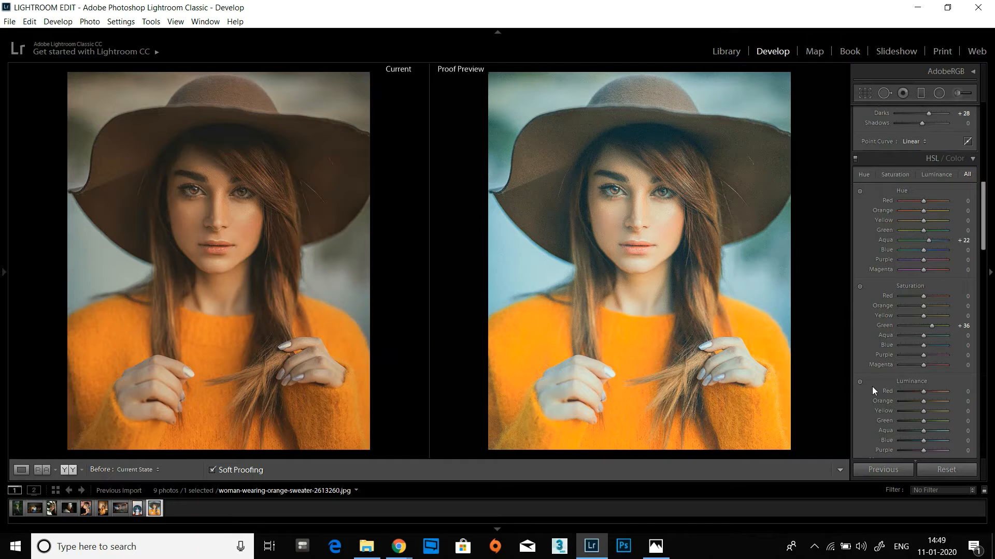
{"action": "scroll", "coordinate": [872, 386], "scroll_direction": "down", "scroll_amount": 2}
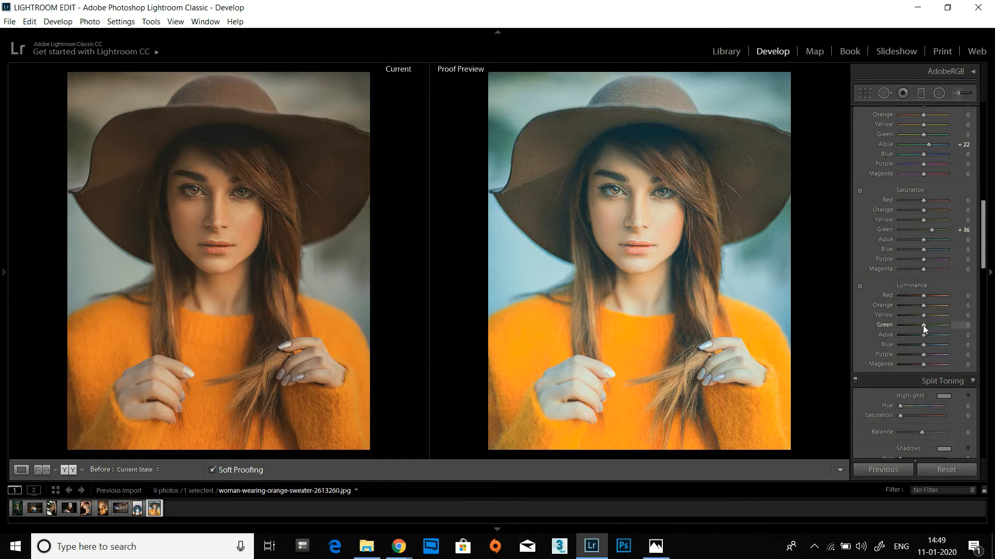
{"action": "left_click_drag", "start_coordinate": [924, 325], "coordinate": [914, 325]}
{"action": "left_click_drag", "start_coordinate": [918, 326], "coordinate": [920, 313]}
Apply split toning with Highlights hue 227 and saturation 26, Shadows hue 30 and saturation 62, and Balance +55.
{"action": "scroll", "coordinate": [869, 306], "scroll_direction": "down", "scroll_amount": 3}
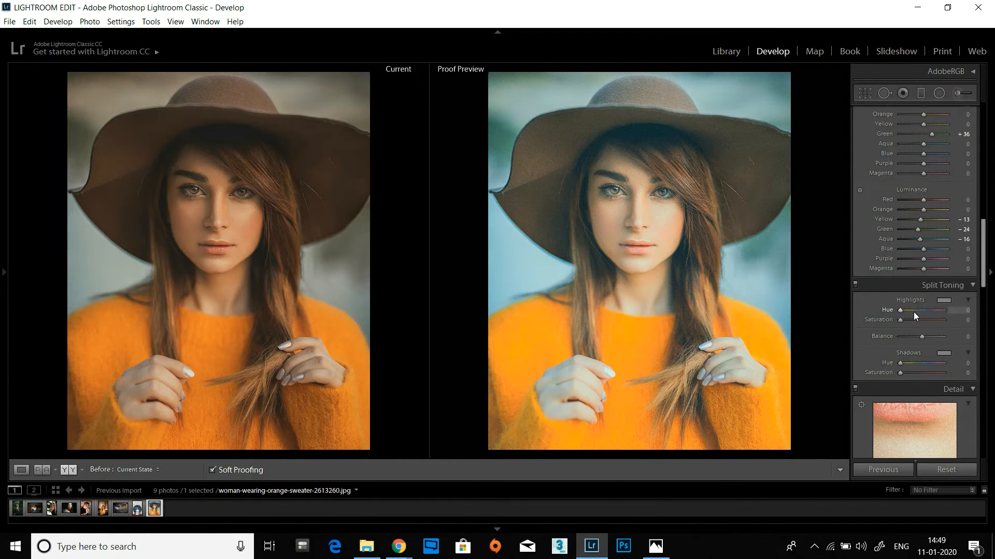
{"action": "left_click_drag", "start_coordinate": [902, 310], "coordinate": [908, 311]}
{"action": "left_click_drag", "start_coordinate": [904, 321], "coordinate": [928, 314]}
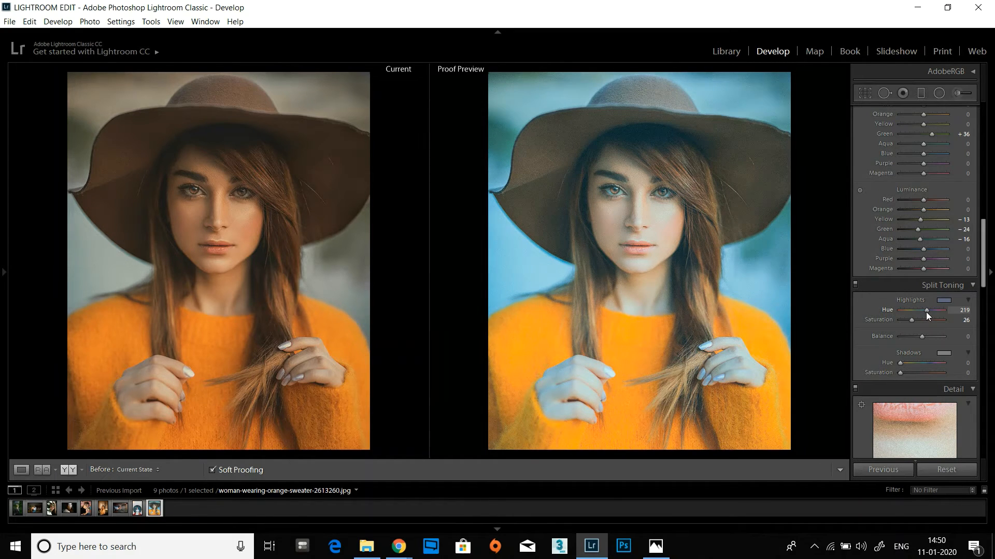
{"action": "left_click_drag", "start_coordinate": [926, 311], "coordinate": [927, 312]}
{"action": "left_click_drag", "start_coordinate": [913, 375], "coordinate": [916, 373]}
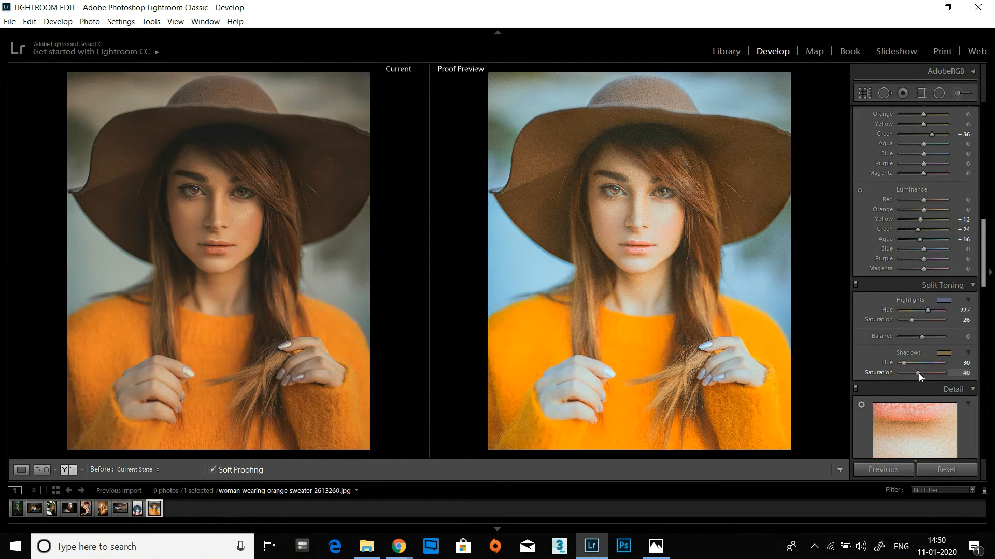
{"action": "left_click_drag", "start_coordinate": [917, 372], "coordinate": [926, 372]}
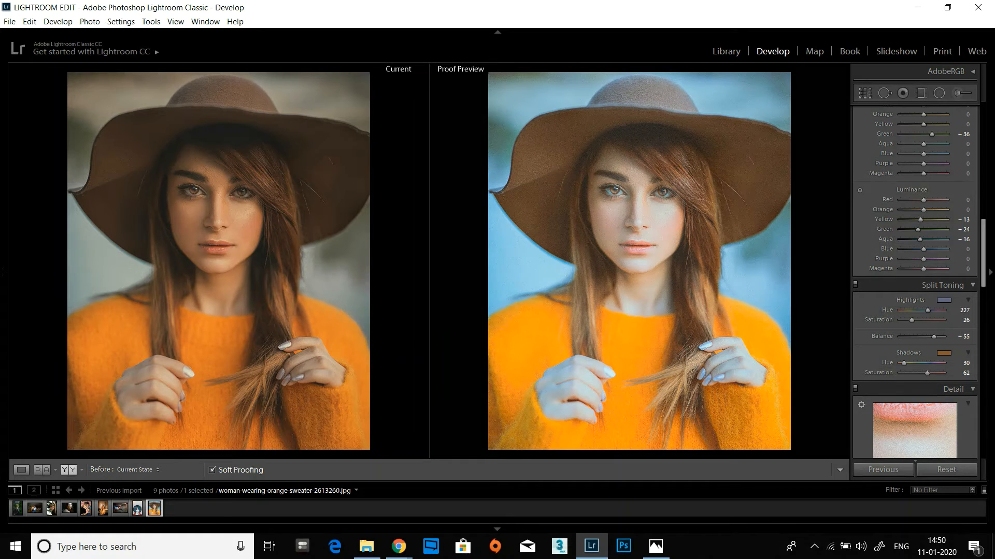
Set Luminance noise reduction to 10, judging it on a close-up of the face, and return to the full photo.
{"action": "scroll", "coordinate": [873, 334], "scroll_direction": "down", "scroll_amount": 2}
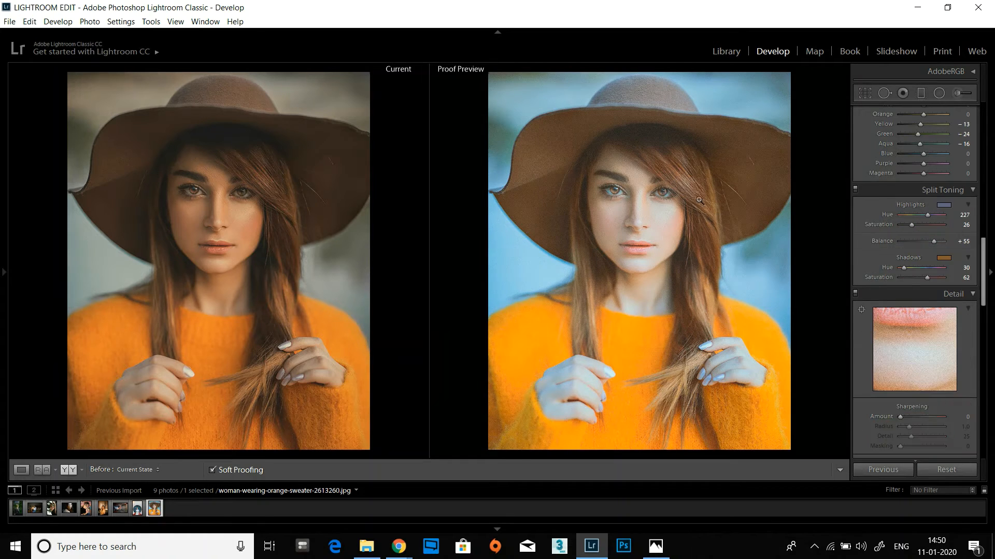
{"action": "left_click", "coordinate": [662, 205]}
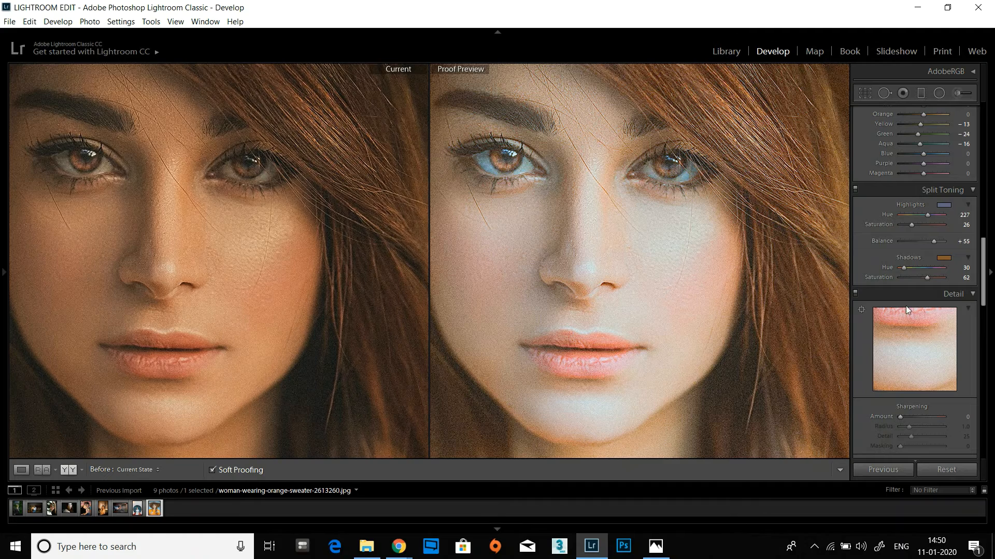
{"action": "left_click_drag", "start_coordinate": [984, 278], "coordinate": [984, 301]}
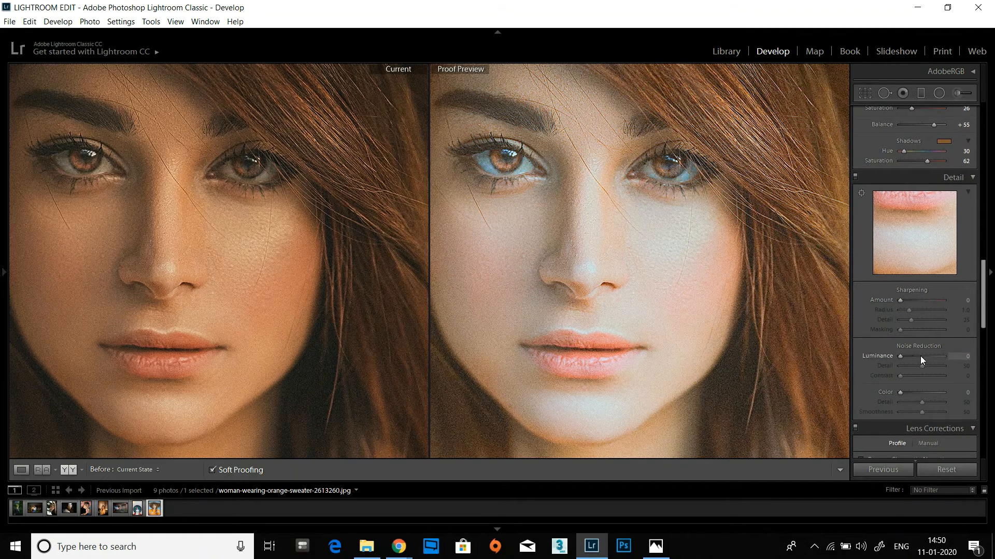
{"action": "left_click_drag", "start_coordinate": [903, 356], "coordinate": [907, 353]}
{"action": "left_click_drag", "start_coordinate": [907, 356], "coordinate": [908, 356]}
{"action": "left_click", "coordinate": [606, 254]}
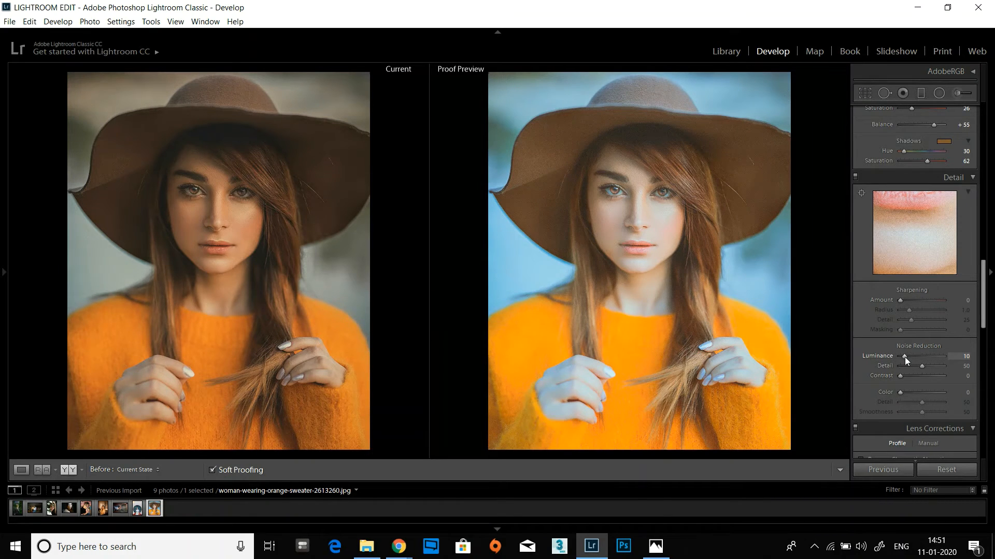
Try a post-crop vignetting Amount of -3 and set it back to 0.
{"action": "scroll", "coordinate": [866, 351], "scroll_direction": "down", "scroll_amount": 3}
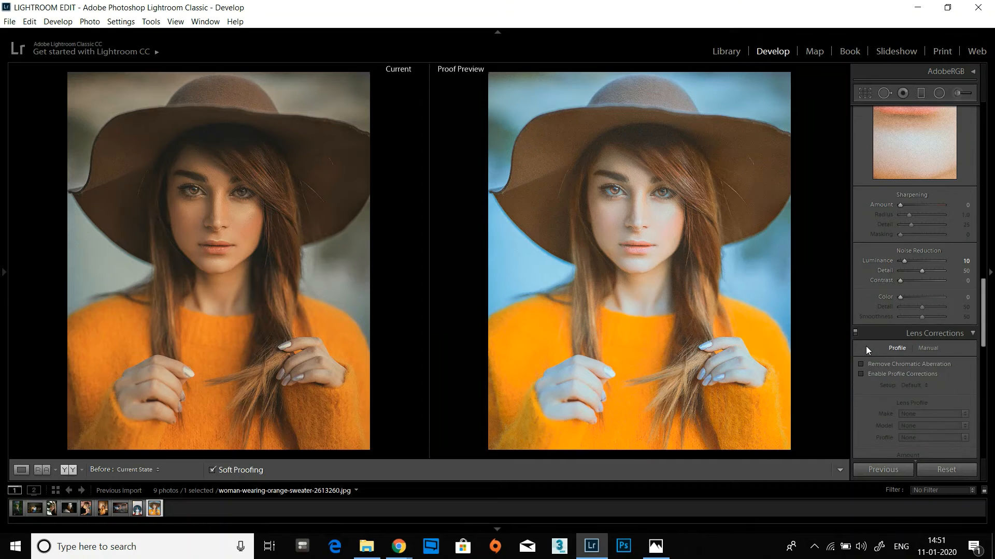
{"action": "scroll", "coordinate": [866, 350], "scroll_direction": "down", "scroll_amount": 3}
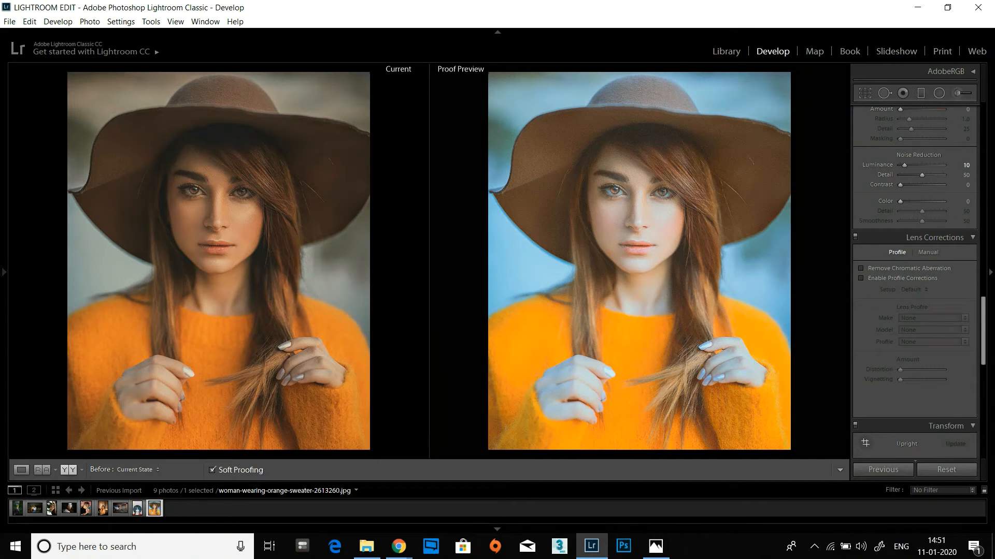
{"action": "scroll", "coordinate": [887, 357], "scroll_direction": "down", "scroll_amount": 3}
{"action": "scroll", "coordinate": [887, 355], "scroll_direction": "down", "scroll_amount": 3}
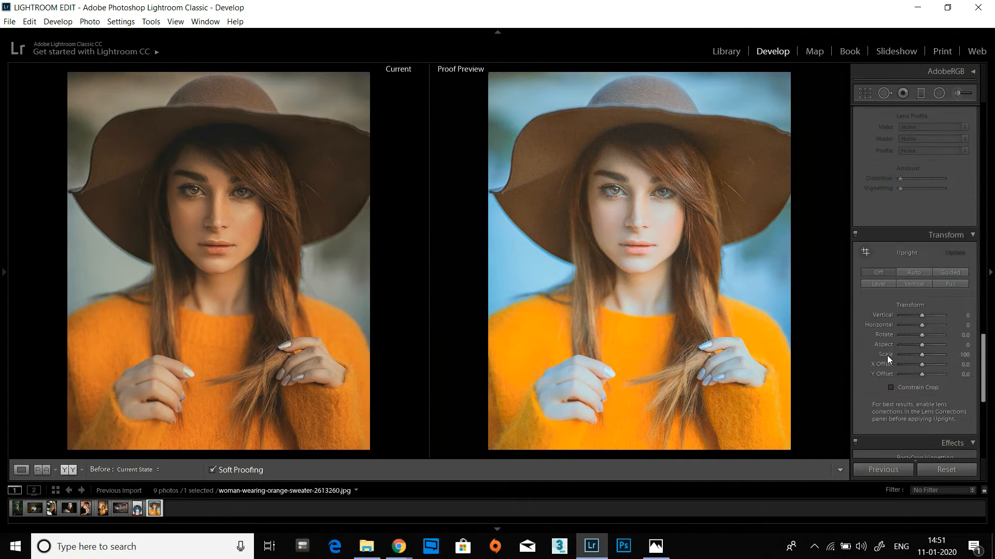
{"action": "scroll", "coordinate": [886, 355], "scroll_direction": "down", "scroll_amount": 3}
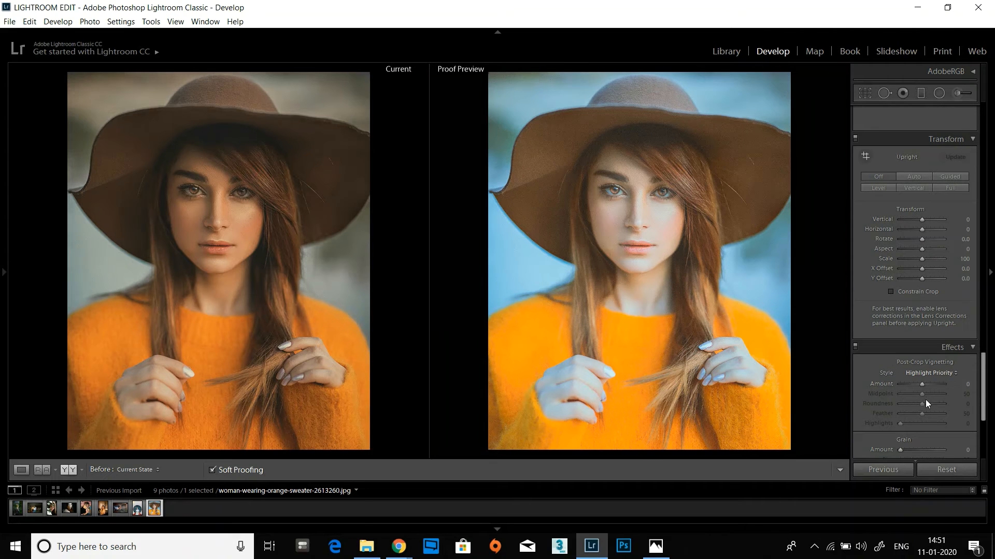
{"action": "left_click_drag", "start_coordinate": [920, 381], "coordinate": [919, 381]}
{"action": "left_click", "coordinate": [966, 384]}
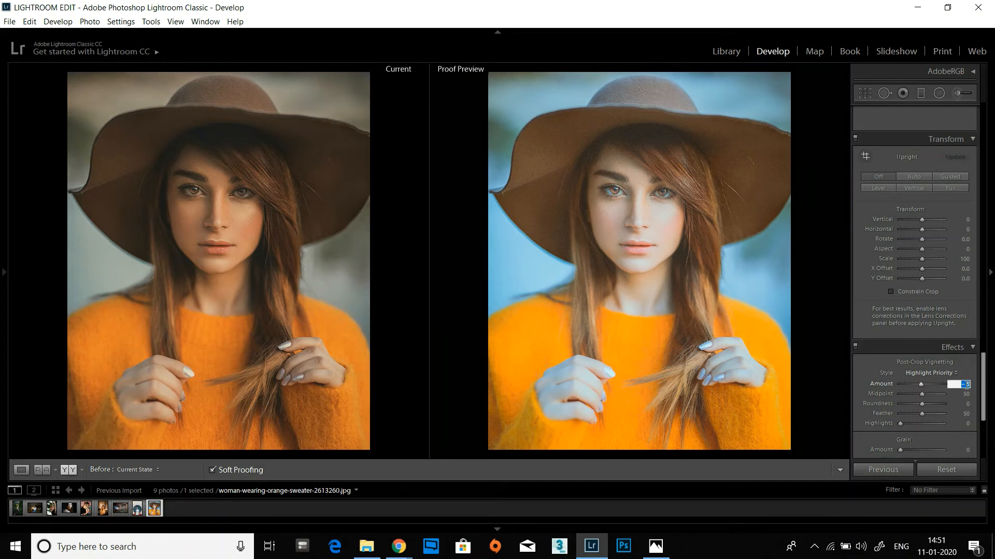
{"action": "type", "text": "0"}
{"action": "key", "text": "Return"}
In Calibration, set Red Primary hue to +21 and saturation to +5, and Green Primary saturation to -31.
{"action": "scroll", "coordinate": [880, 392], "scroll_direction": "down", "scroll_amount": 4}
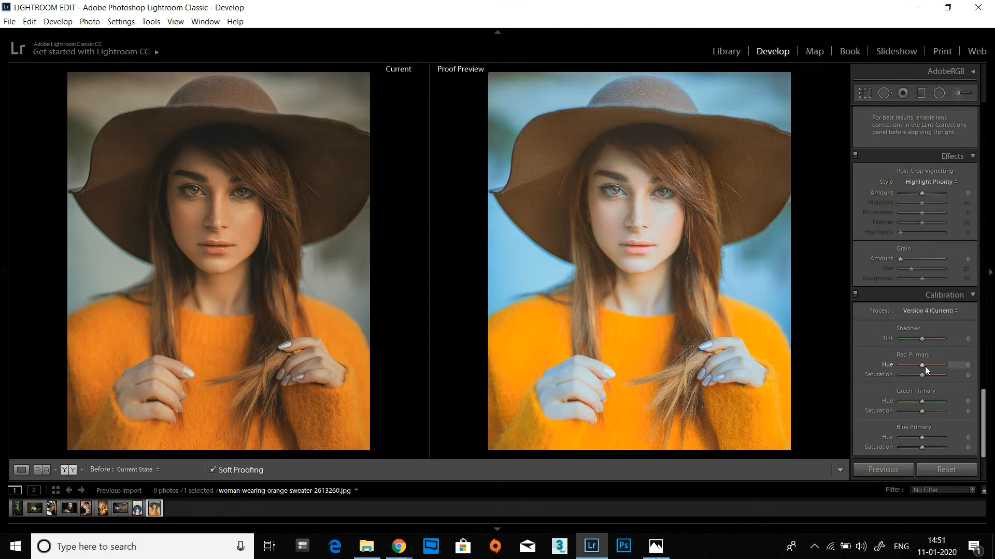
{"action": "left_click_drag", "start_coordinate": [926, 366], "coordinate": [929, 366]}
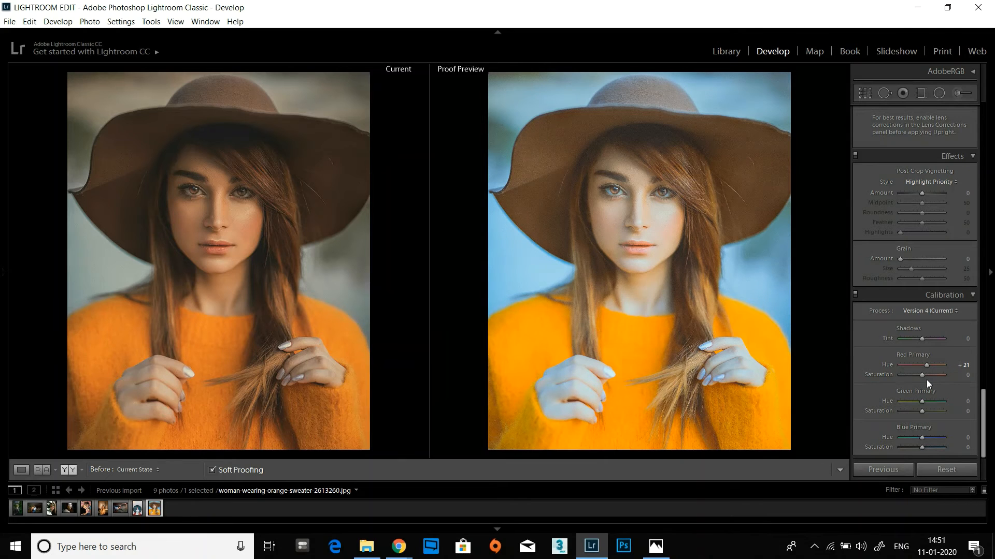
{"action": "mouse_move", "coordinate": [919, 375]}
{"action": "left_mouse_down"}
{"action": "mouse_move", "coordinate": [929, 373]}
{"action": "mouse_move", "coordinate": [919, 375]}
{"action": "left_mouse_up"}
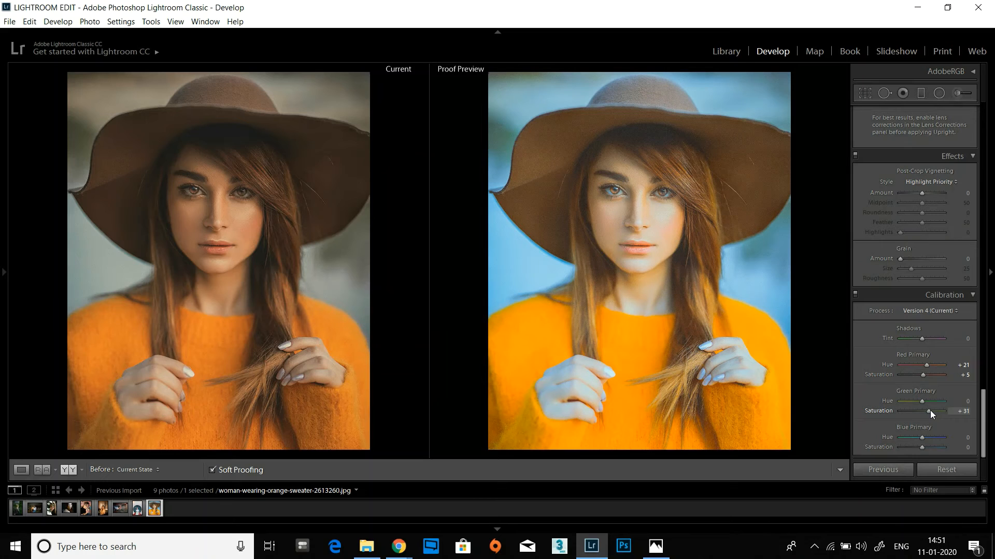
{"action": "left_click_drag", "start_coordinate": [929, 409], "coordinate": [917, 403]}
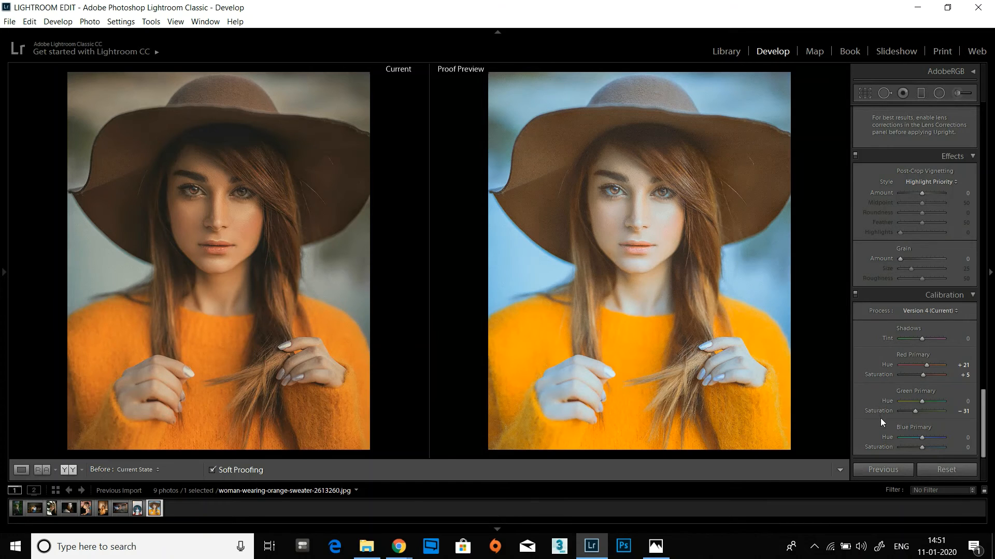
In Calibration, set the Blue Primary hue to -26 and its saturation to +38.
{"action": "left_click_drag", "start_coordinate": [921, 435], "coordinate": [909, 438]}
{"action": "left_click_drag", "start_coordinate": [914, 438], "coordinate": [915, 438]}
{"action": "left_click_drag", "start_coordinate": [922, 449], "coordinate": [929, 448]}
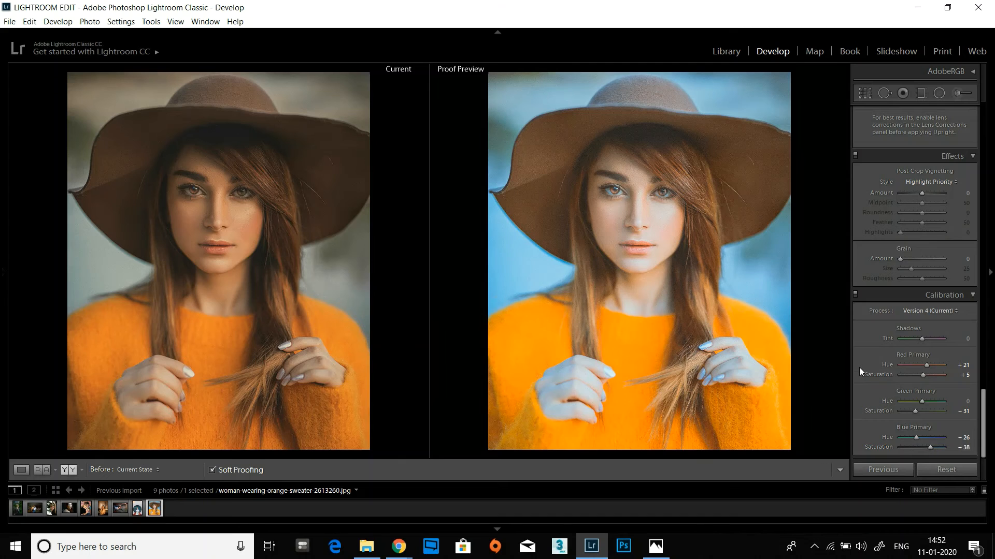
In the HSL adjustments, set Yellow hue to -42, Orange saturation to +13 and Yellow saturation to +29.
{"action": "scroll", "coordinate": [858, 368], "scroll_direction": "up", "scroll_amount": 5}
{"action": "scroll", "coordinate": [859, 368], "scroll_direction": "up", "scroll_amount": 10}
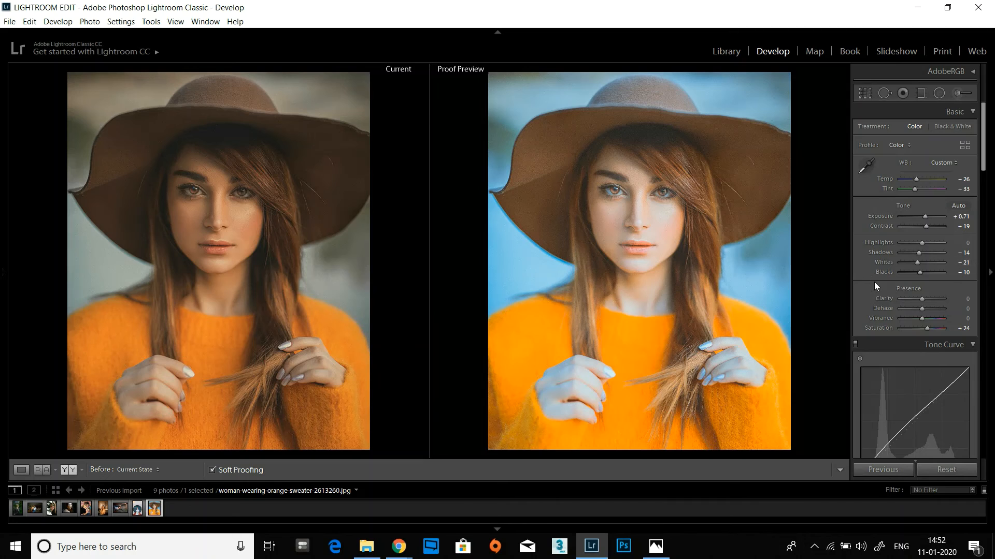
{"action": "scroll", "coordinate": [874, 283], "scroll_direction": "down", "scroll_amount": 5}
{"action": "scroll", "coordinate": [874, 282], "scroll_direction": "down", "scroll_amount": 4}
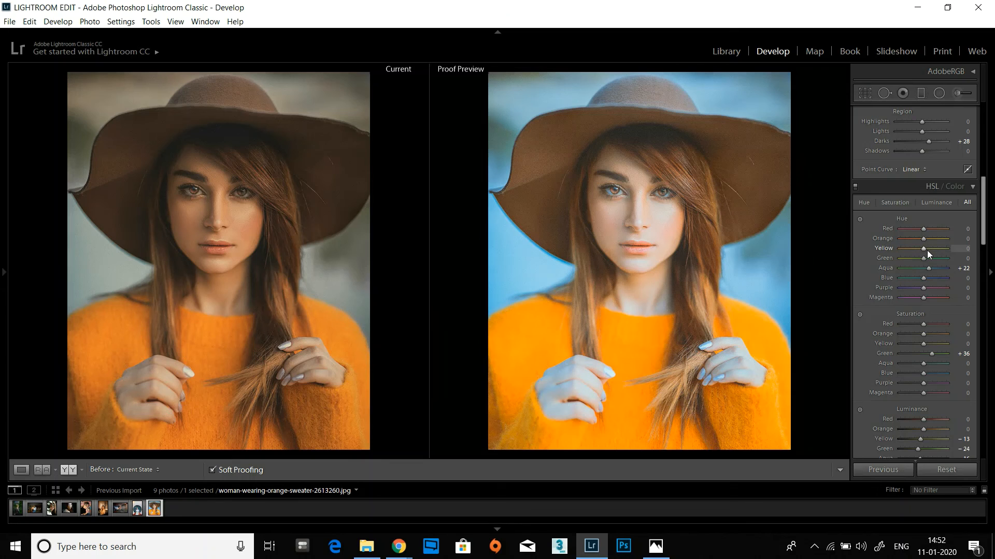
{"action": "left_click_drag", "start_coordinate": [944, 249], "coordinate": [910, 242]}
{"action": "mouse_move", "coordinate": [932, 334]}
{"action": "left_mouse_down"}
{"action": "mouse_move", "coordinate": [912, 333]}
{"action": "mouse_move", "coordinate": [936, 336]}
{"action": "left_mouse_up"}
{"action": "mouse_move", "coordinate": [924, 342]}
{"action": "left_mouse_down"}
{"action": "mouse_move", "coordinate": [915, 344]}
{"action": "mouse_move", "coordinate": [932, 346]}
{"action": "left_mouse_up"}
Adjust the HSL luminance, setting Orange to +4 and Yellow to -4.
{"action": "scroll", "coordinate": [868, 336], "scroll_direction": "down", "scroll_amount": 3}
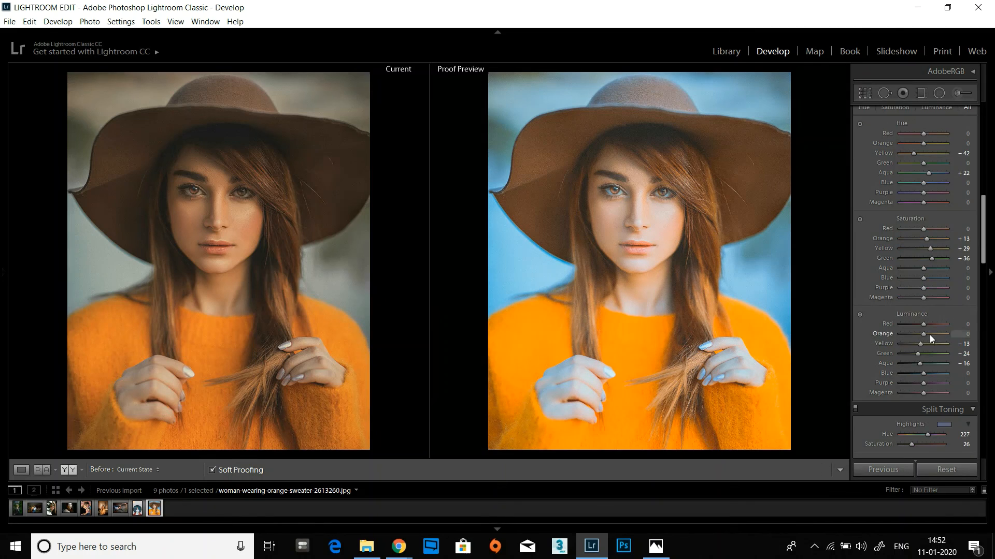
{"action": "mouse_move", "coordinate": [931, 333]}
{"action": "left_mouse_down"}
{"action": "mouse_move", "coordinate": [916, 329]}
{"action": "mouse_move", "coordinate": [927, 342]}
{"action": "left_mouse_up"}
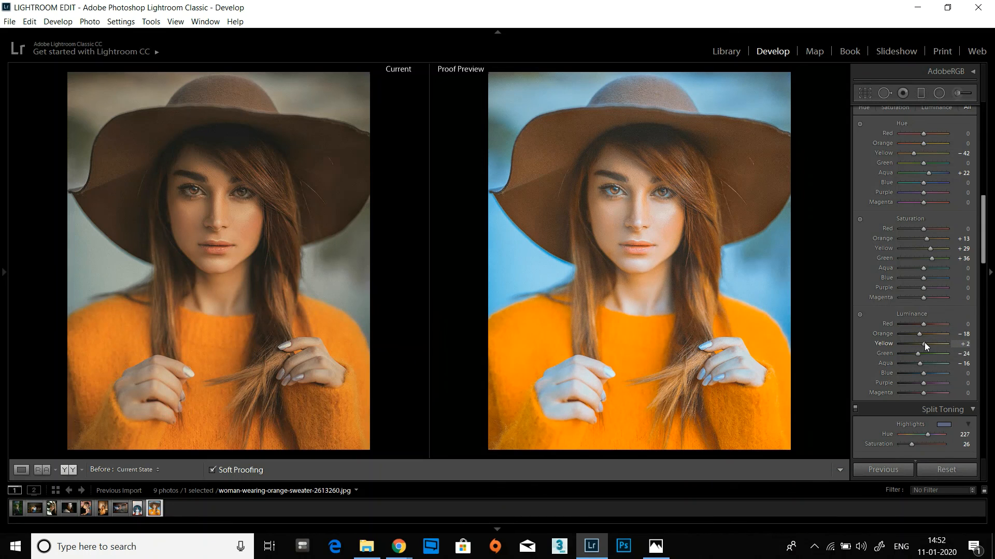
{"action": "left_click_drag", "start_coordinate": [920, 334], "coordinate": [925, 333]}
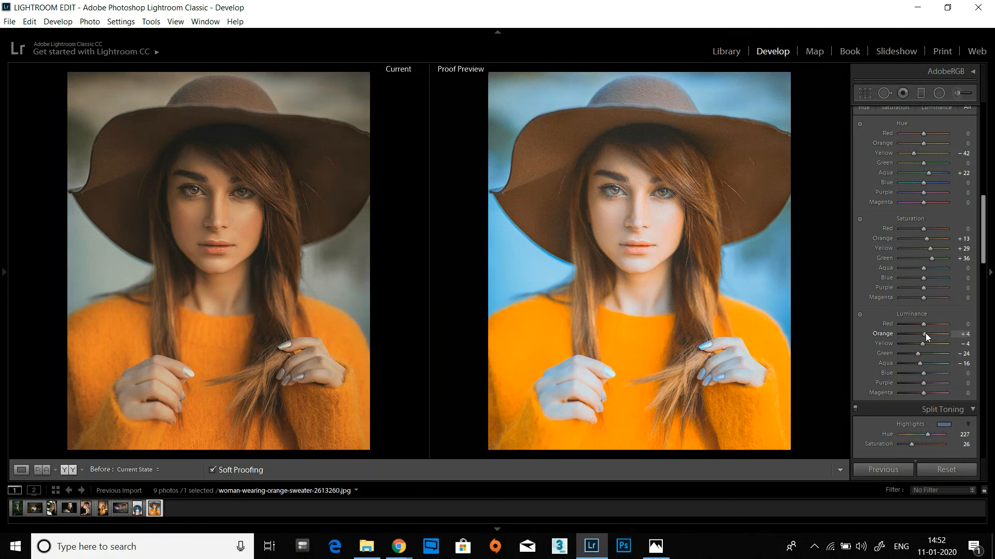